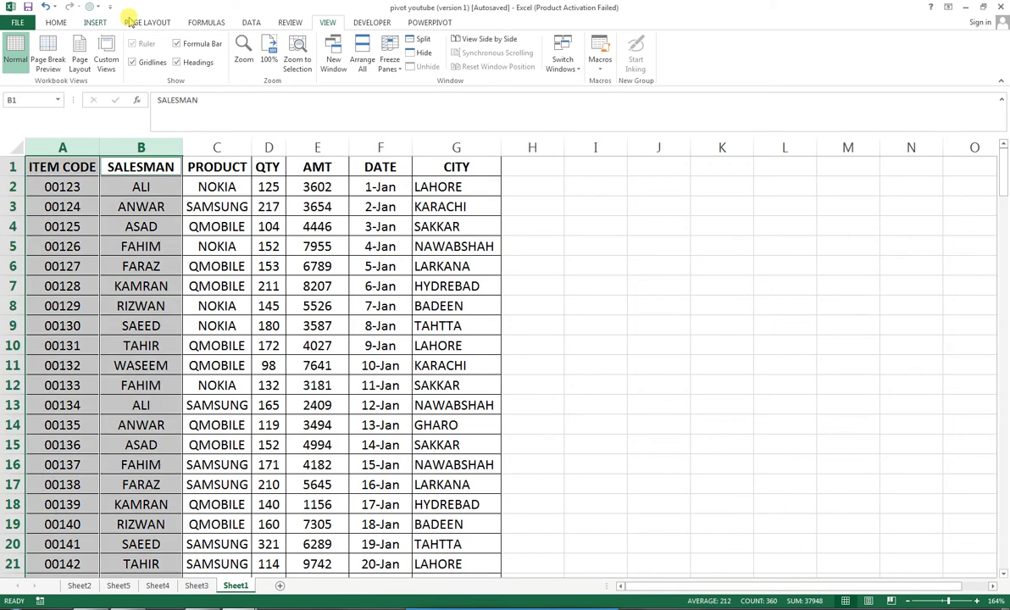
Create a pivot table on a new worksheet from the Sheet1 data in columns A through G, headers included
{"action": "left_click", "coordinate": [102, 24]}
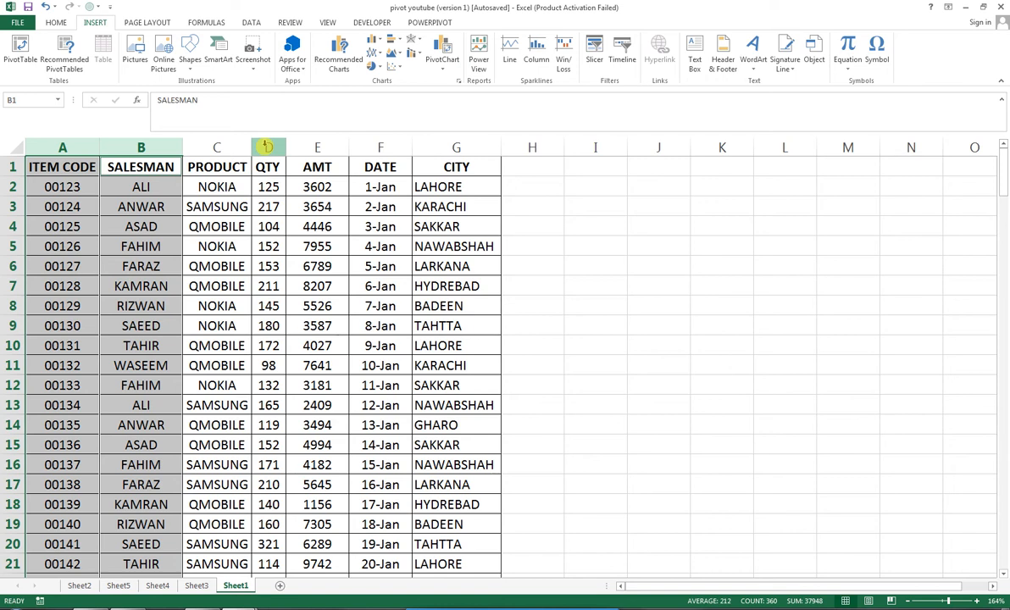
{"action": "left_click_drag", "start_coordinate": [90, 164], "coordinate": [464, 525]}
{"action": "left_click", "coordinate": [30, 56]}
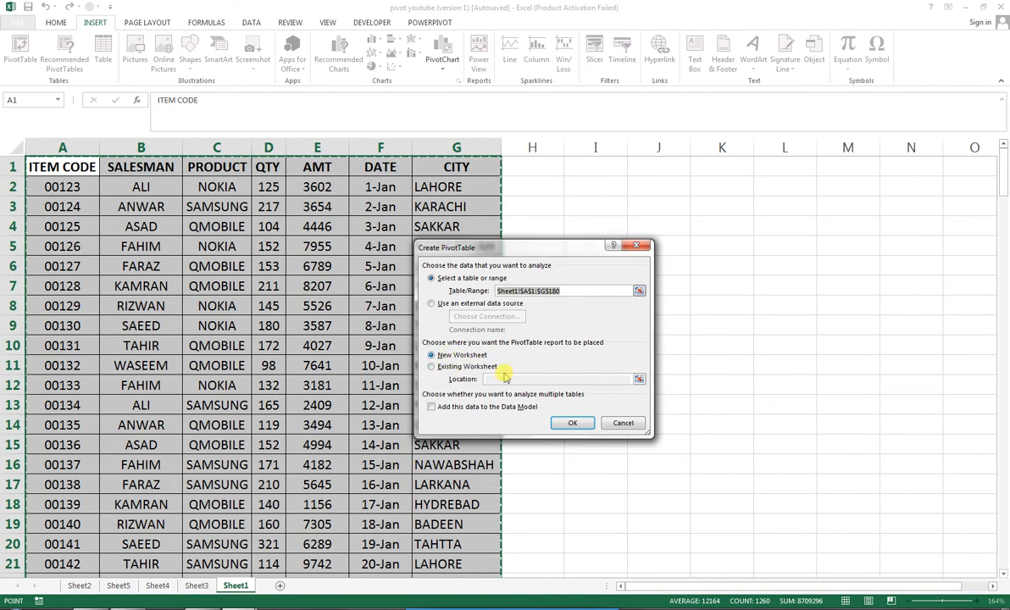
{"action": "left_click", "coordinate": [572, 423]}
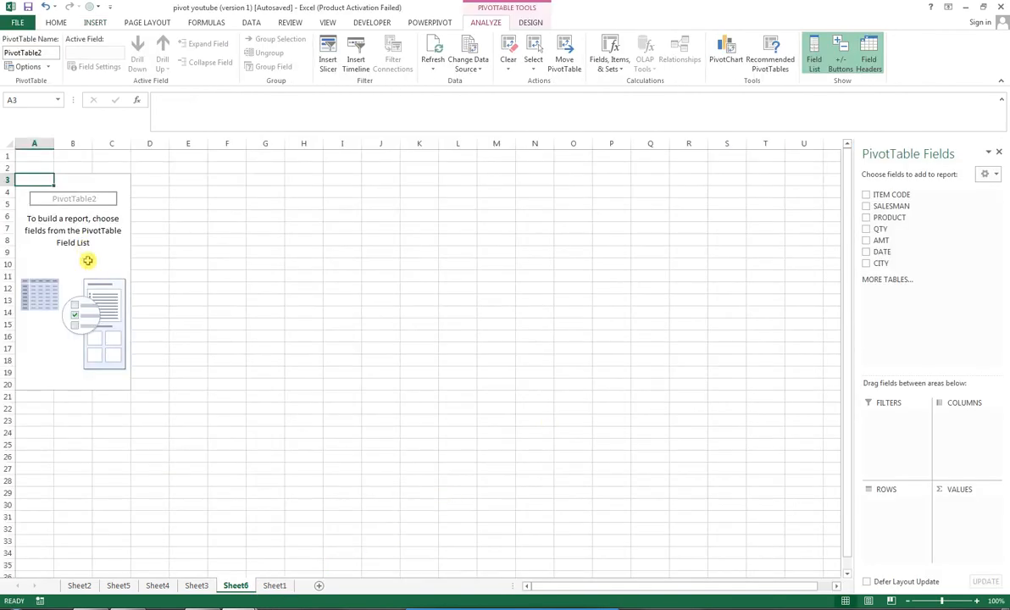
{"action": "key", "text": "Right"}
{"action": "key", "text": "Right"}
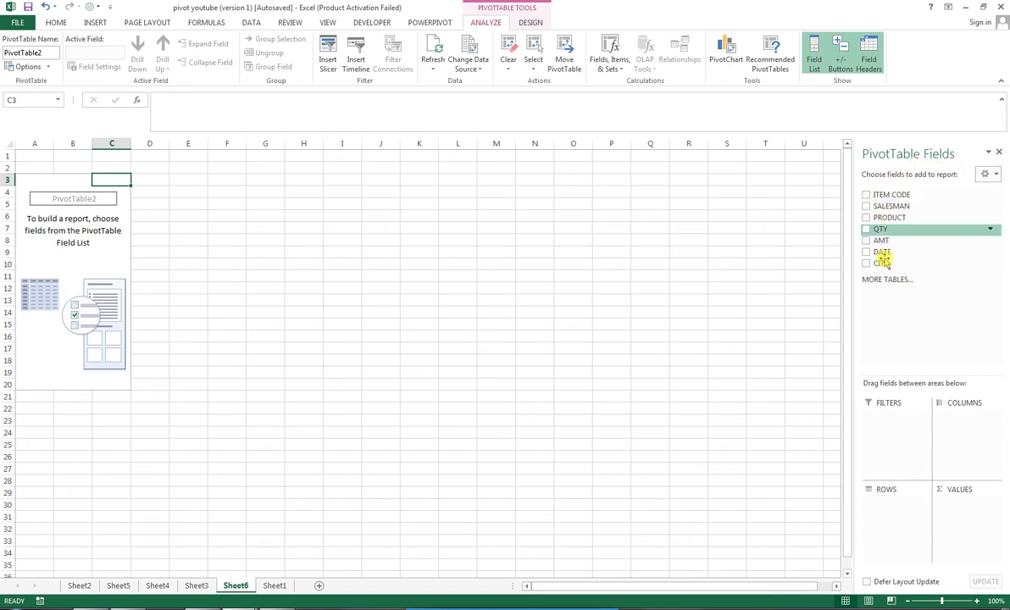
{"action": "left_click", "coordinate": [316, 261]}
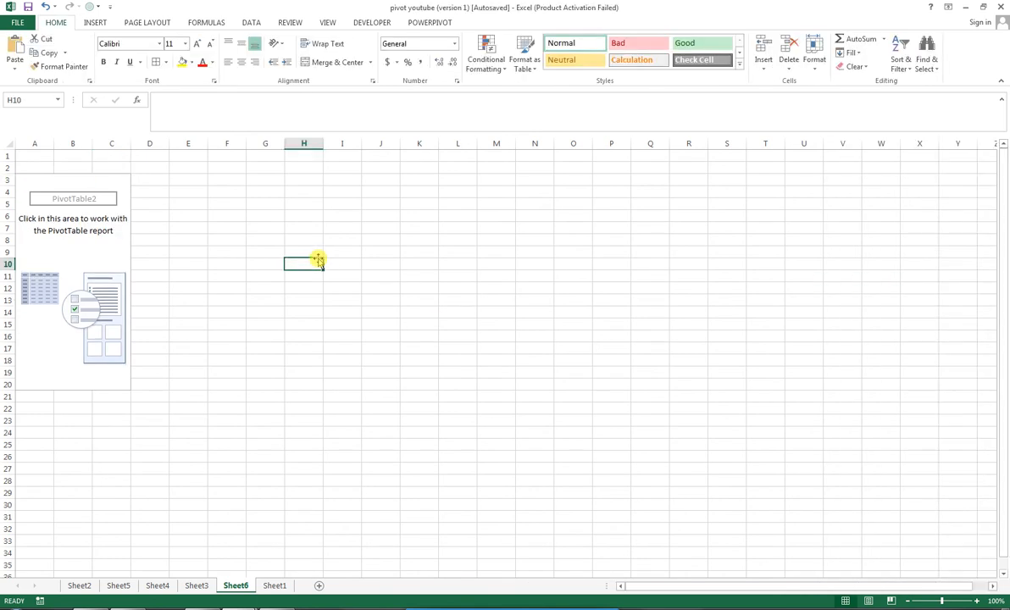
{"action": "left_click", "coordinate": [89, 241]}
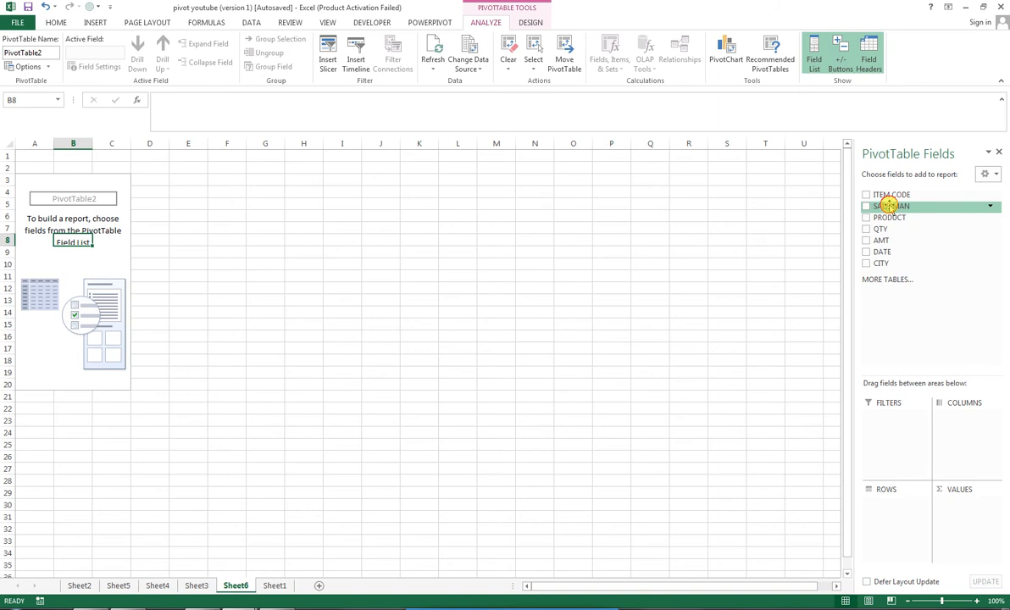
Add the SALESMAN field to the pivot table, trying it as columns before placing it in the rows
{"action": "left_click_drag", "start_coordinate": [889, 205], "coordinate": [913, 507]}
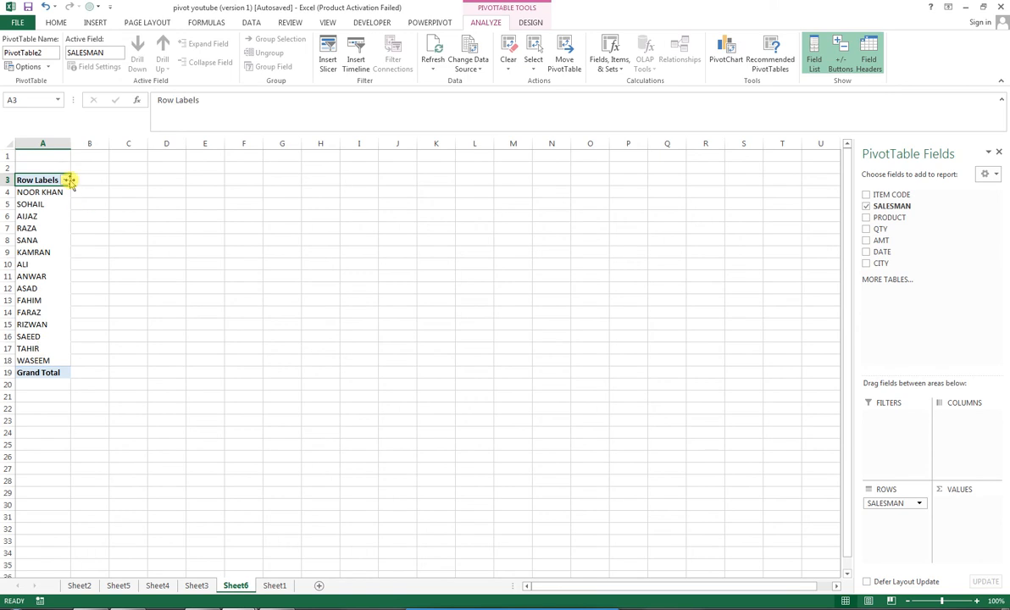
{"action": "left_click_drag", "start_coordinate": [881, 503], "coordinate": [957, 449]}
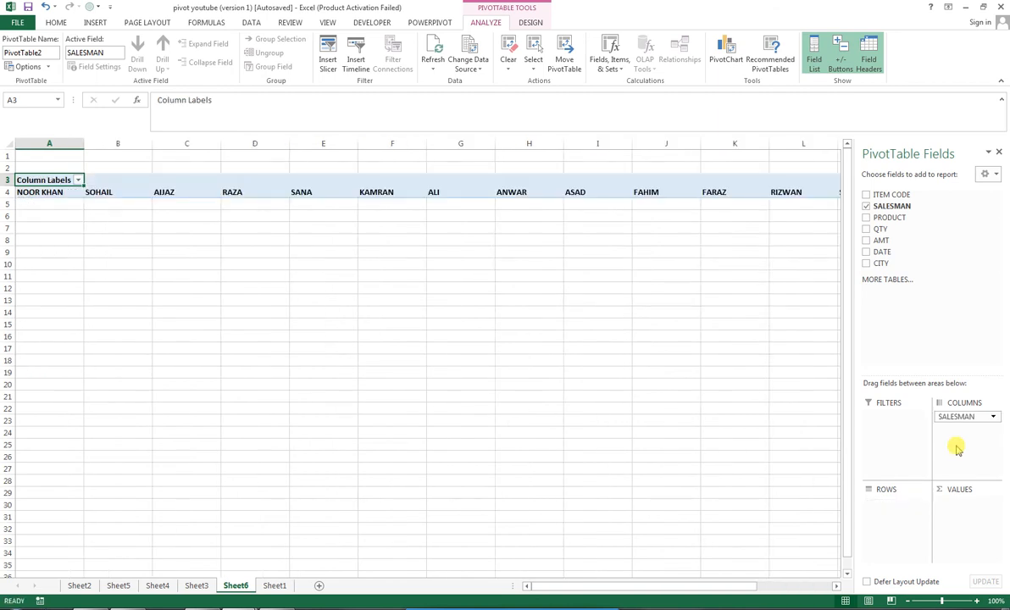
{"action": "left_click_drag", "start_coordinate": [955, 416], "coordinate": [895, 509]}
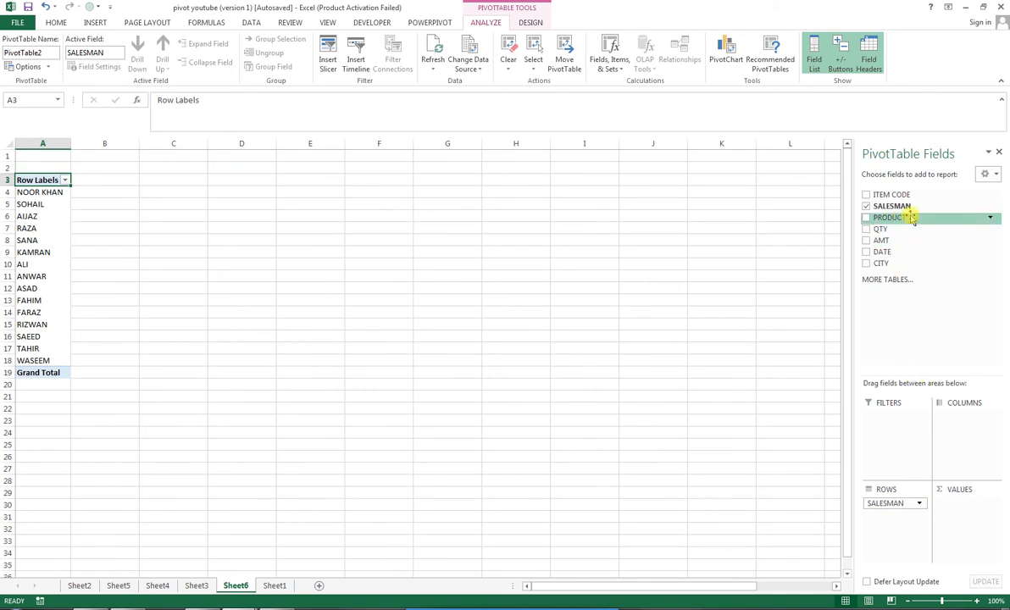
Add the QTY field to the pivot table's values to get a quantity for each salesman
{"action": "left_click_drag", "start_coordinate": [881, 229], "coordinate": [955, 513]}
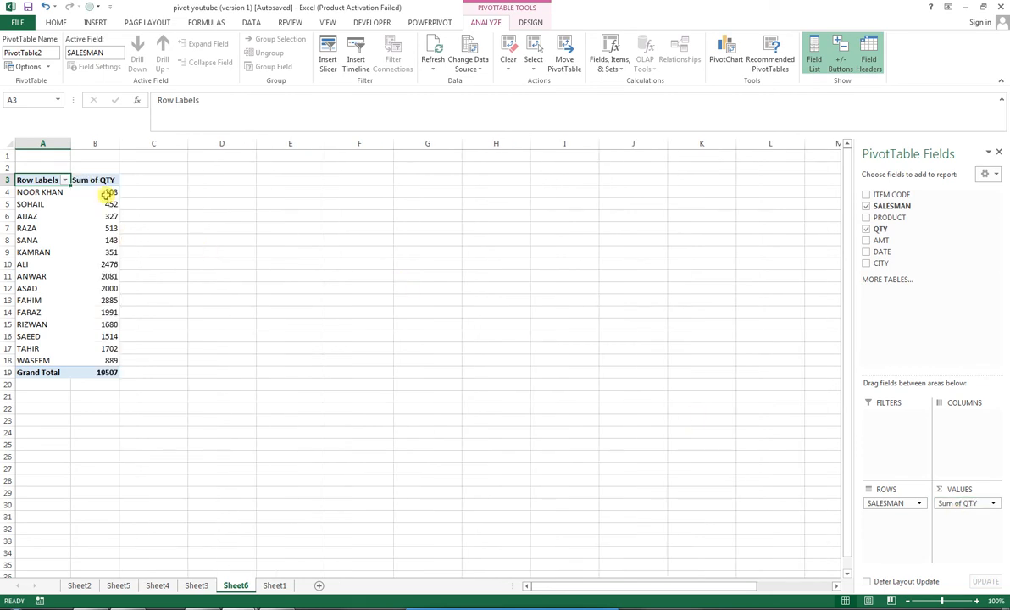
{"action": "mouse_move", "coordinate": [106, 194]}
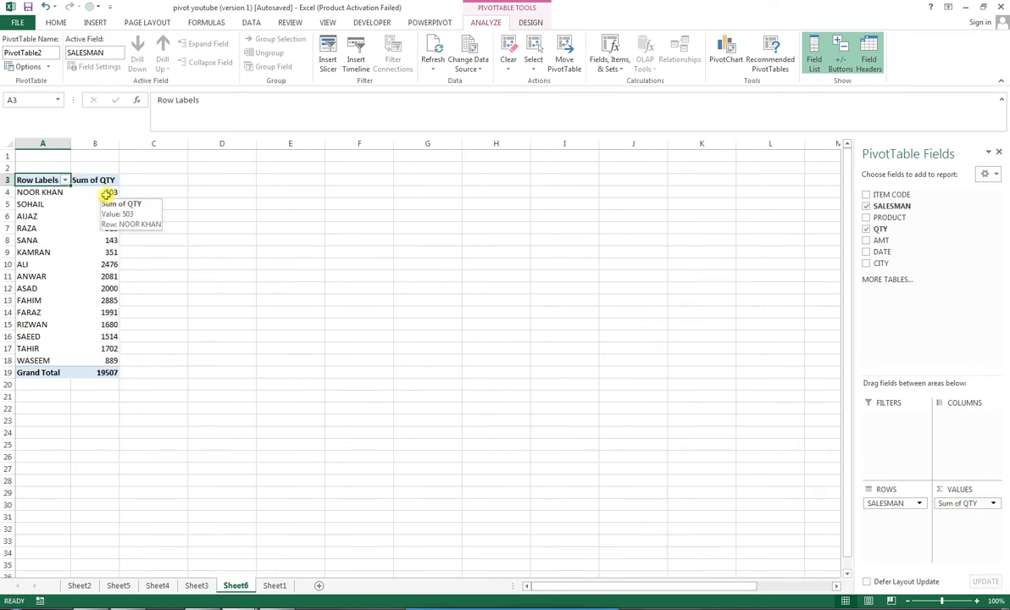
{"action": "mouse_move", "coordinate": [105, 363]}
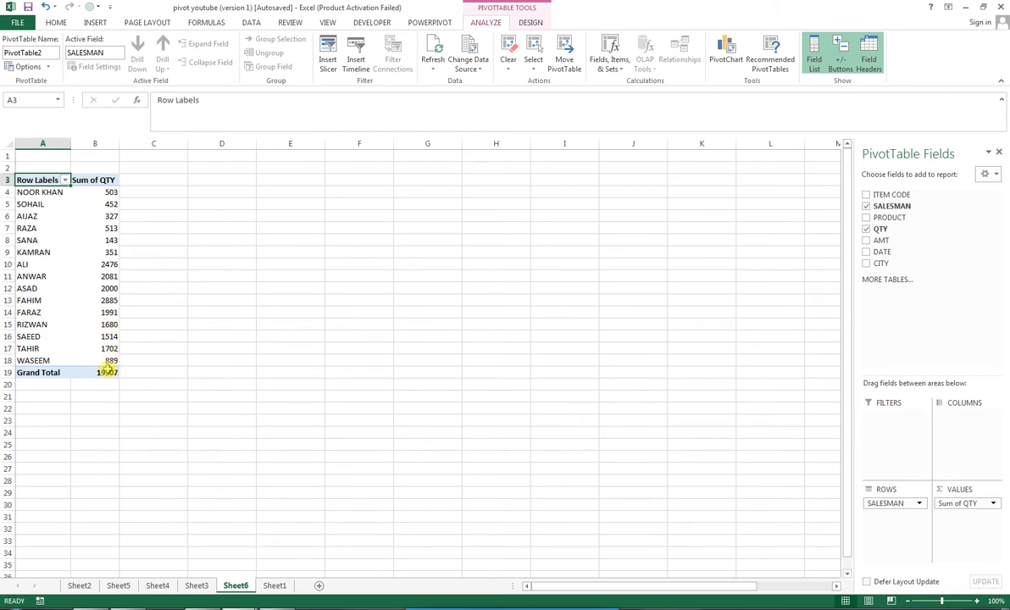
Change the QTY value field to be summarized by Max
{"action": "left_click", "coordinate": [993, 503]}
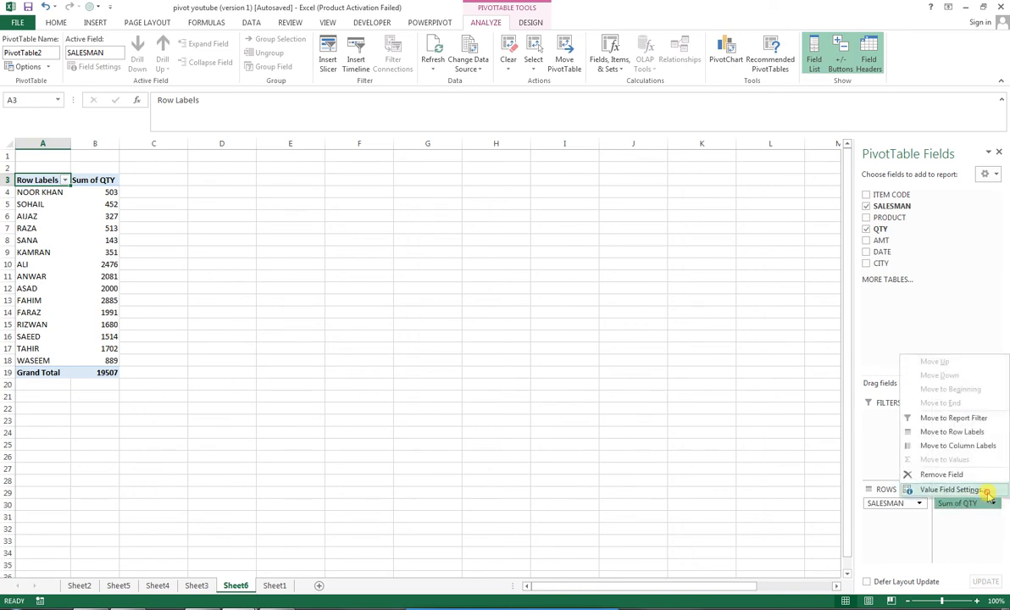
{"action": "left_click", "coordinate": [987, 491]}
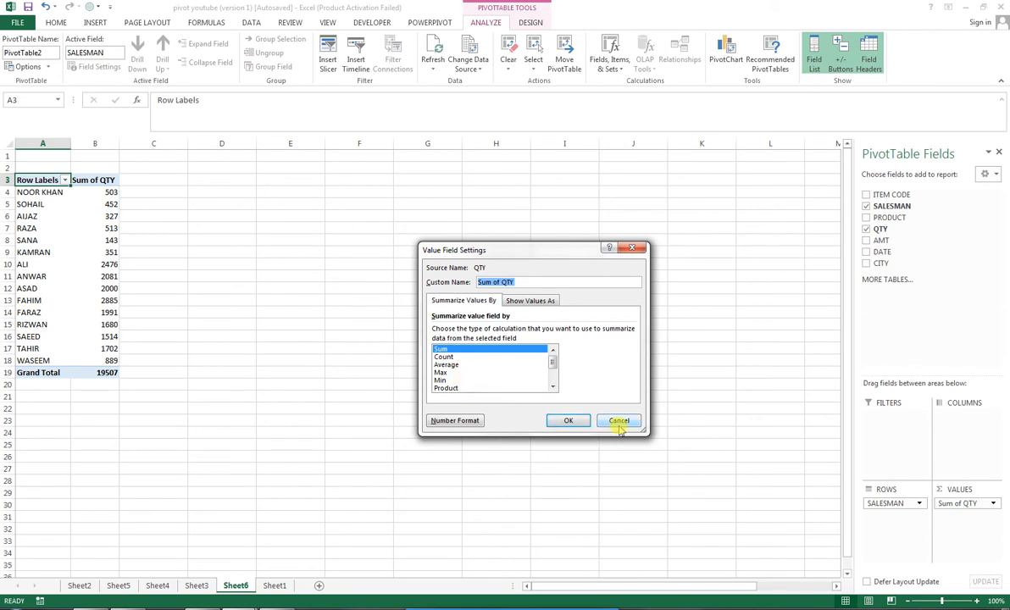
{"action": "left_click", "coordinate": [441, 372]}
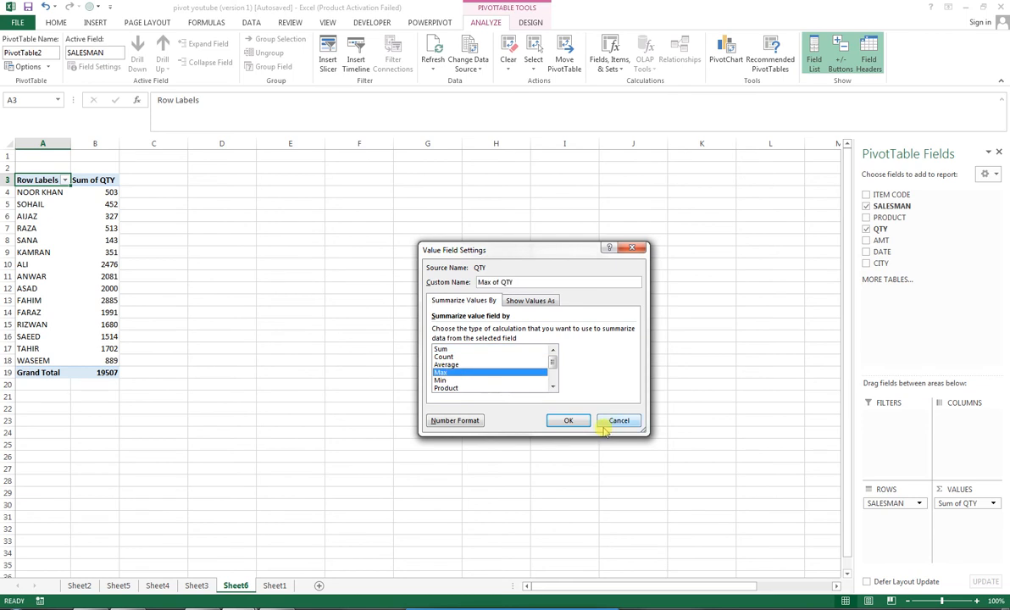
{"action": "left_click", "coordinate": [579, 420]}
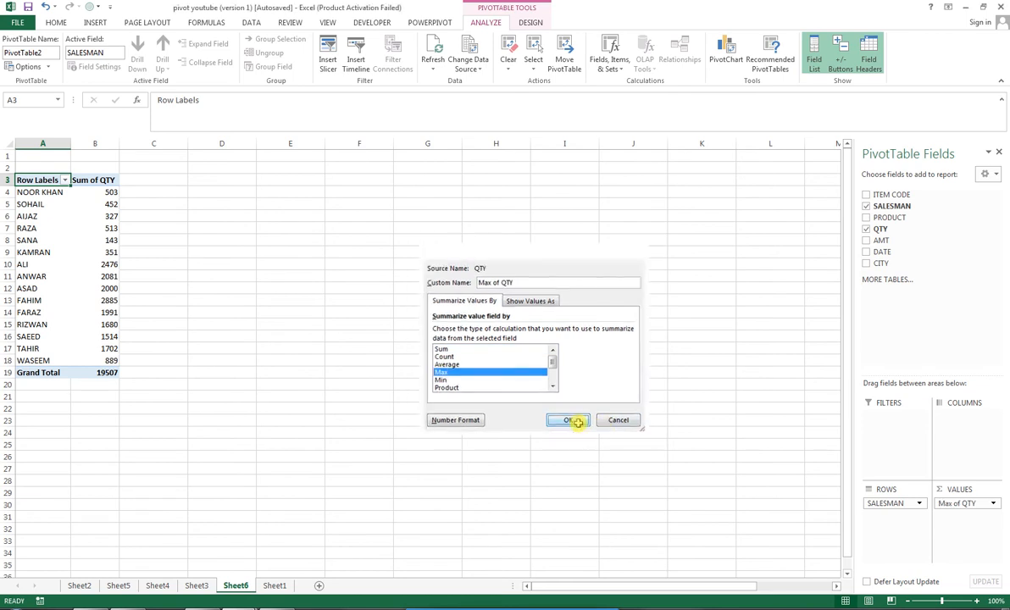
Set the QTY value field back to being summarized by Sum
{"action": "left_click", "coordinate": [991, 503]}
{"action": "left_click", "coordinate": [881, 471]}
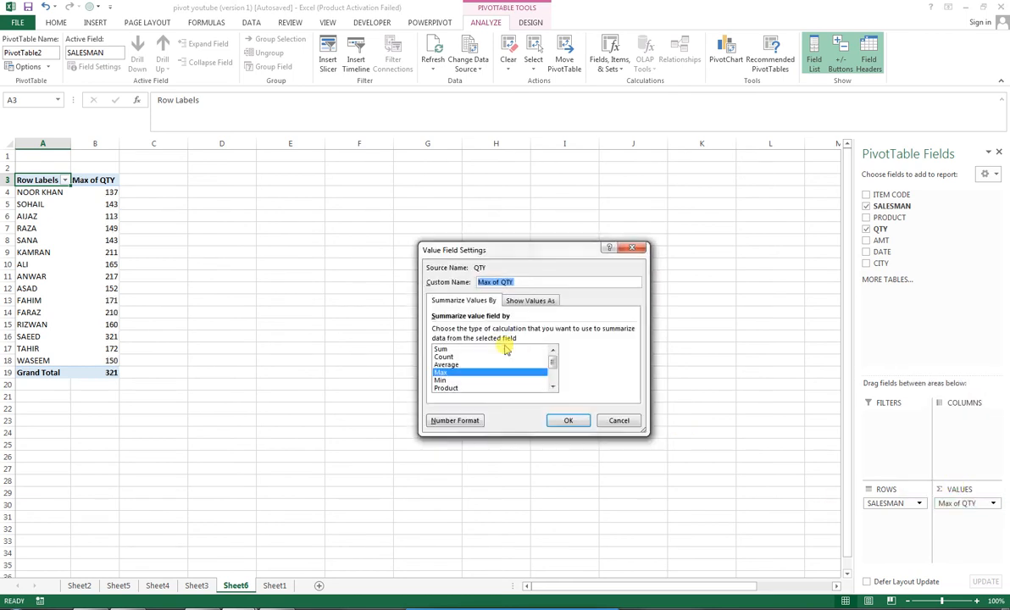
{"action": "left_click", "coordinate": [444, 349]}
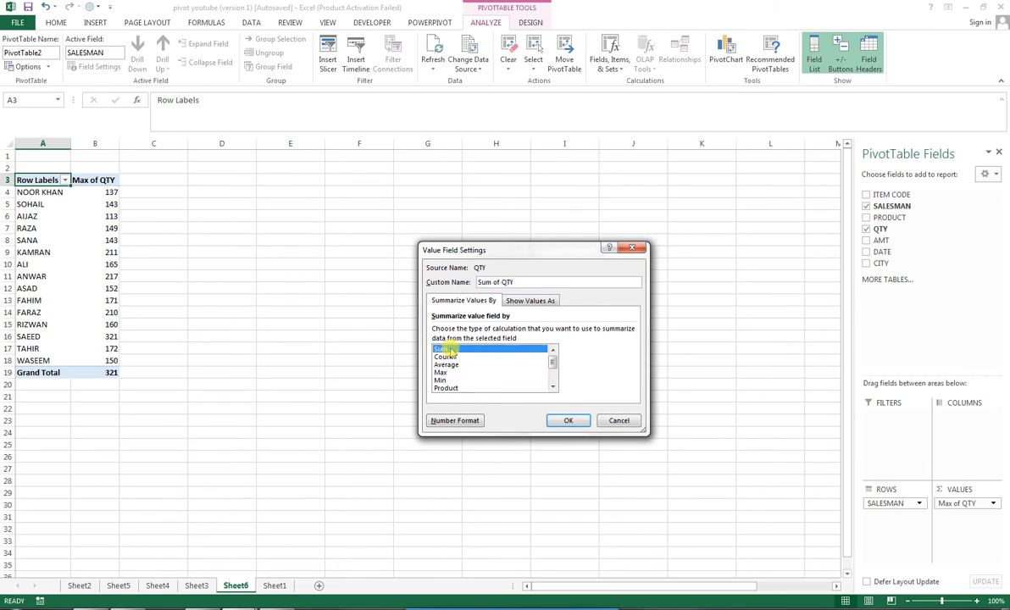
{"action": "left_click", "coordinate": [566, 419]}
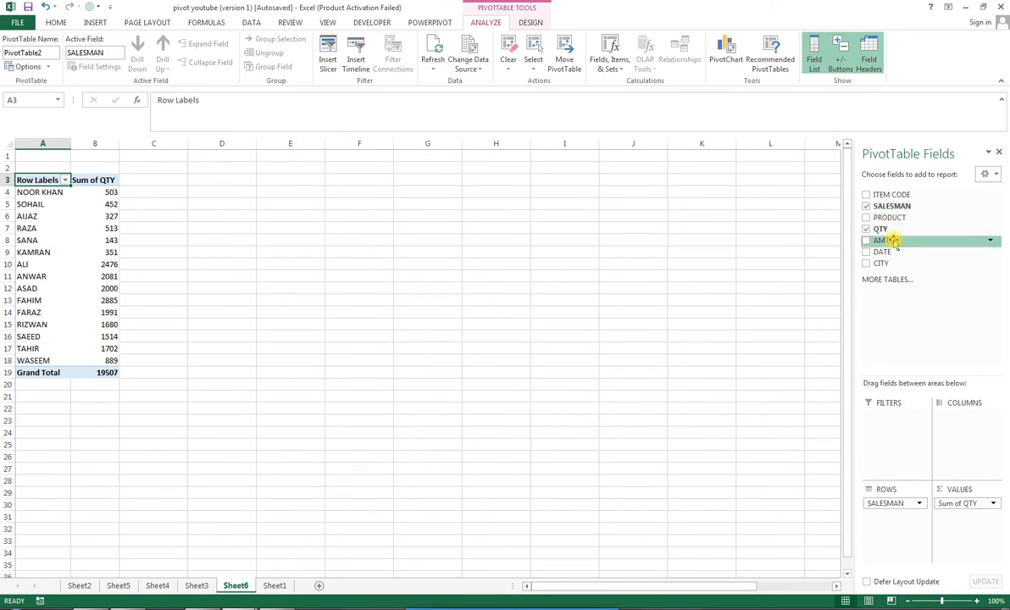
Try AMT as a second value field, moving the Values item to the rows and back to the columns, and remove AMT again
{"action": "left_click_drag", "start_coordinate": [892, 241], "coordinate": [961, 526]}
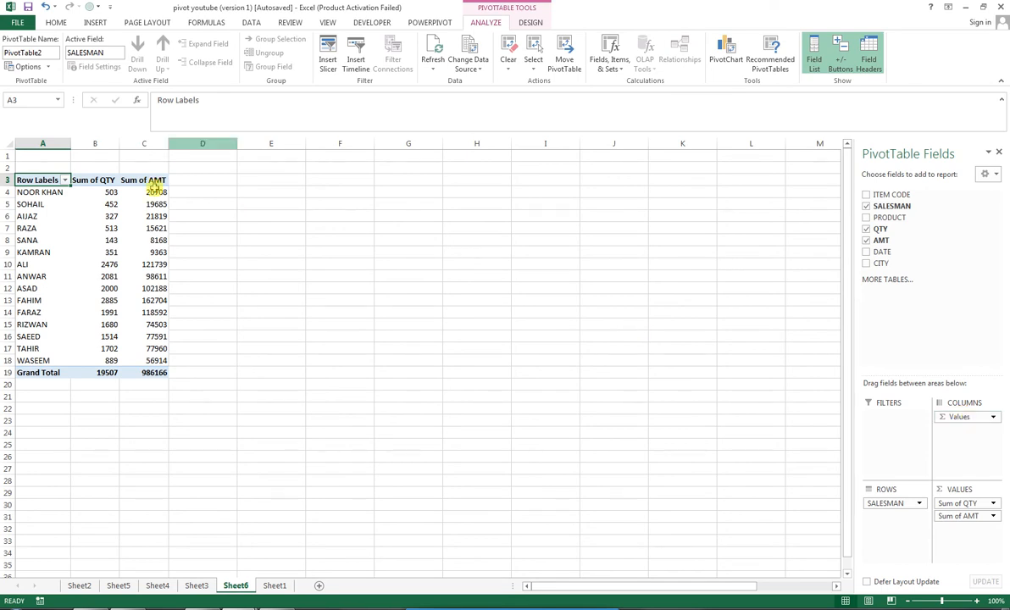
{"action": "left_click_drag", "start_coordinate": [983, 417], "coordinate": [898, 519]}
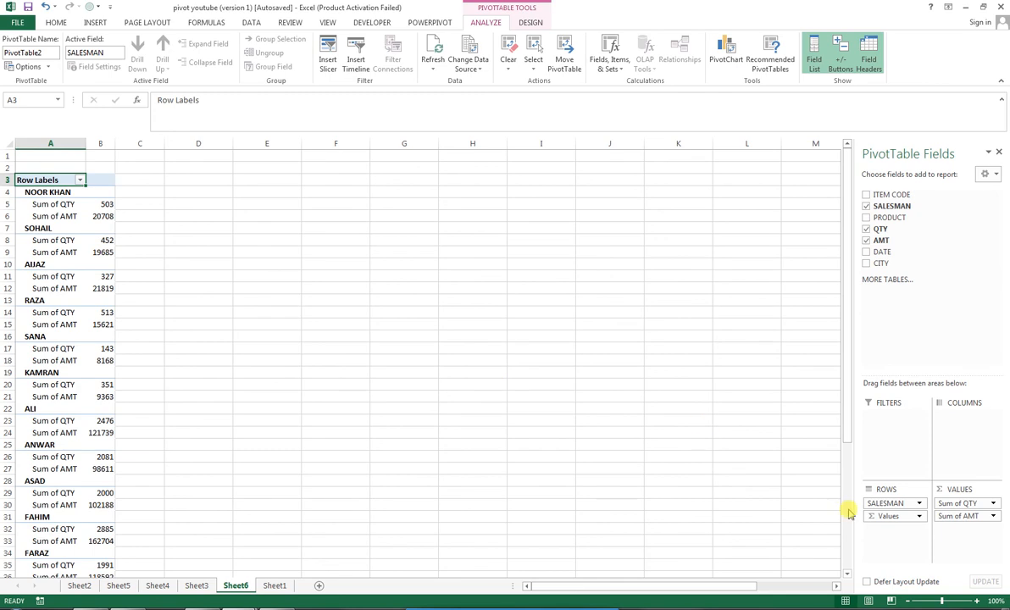
{"action": "left_click_drag", "start_coordinate": [886, 515], "coordinate": [949, 415]}
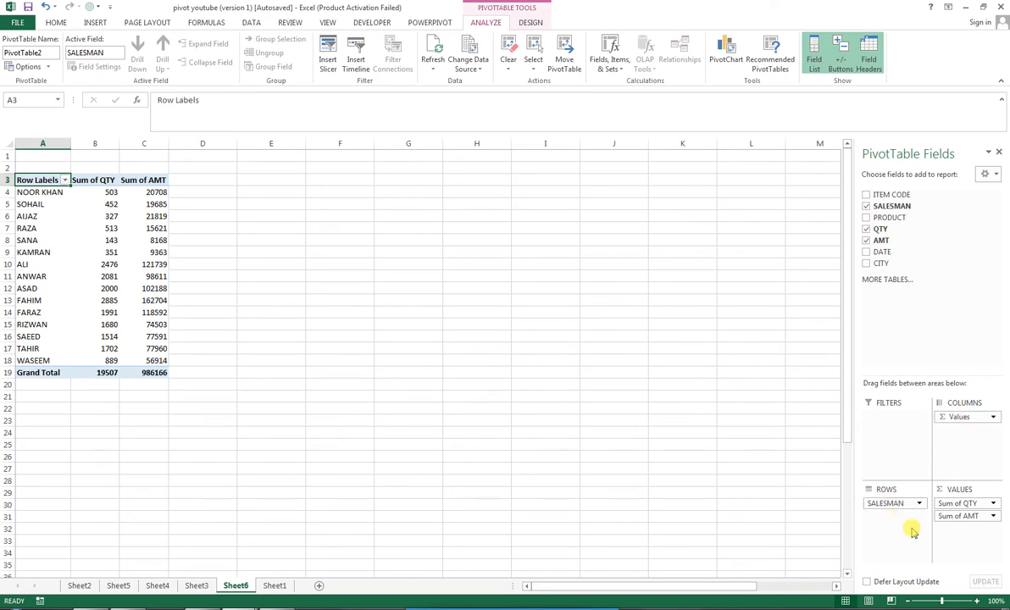
{"action": "left_click_drag", "start_coordinate": [986, 518], "coordinate": [981, 343]}
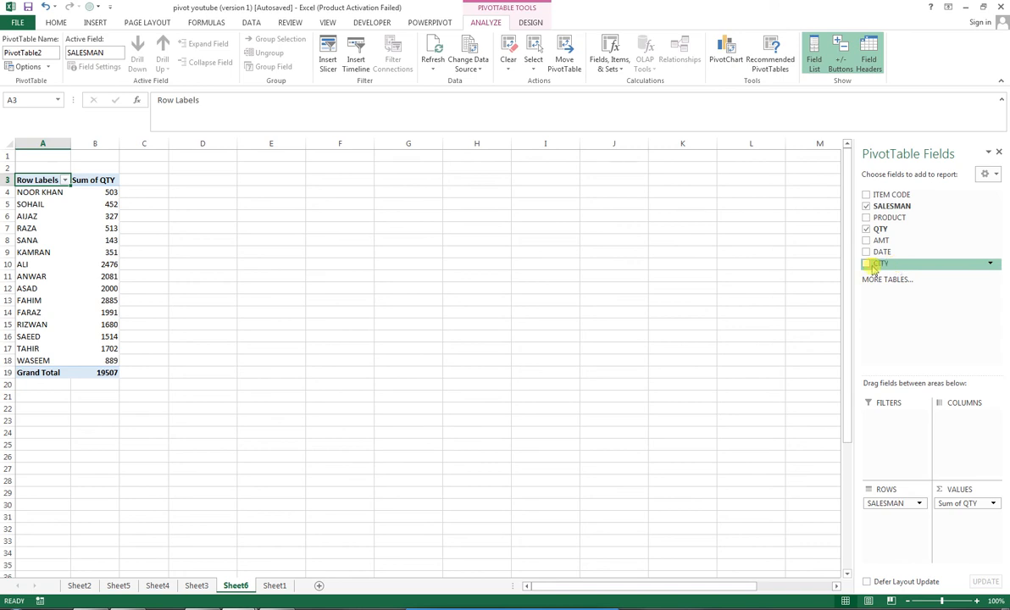
Add the CITY field as pivot columns and move it to the rows beneath SALESMAN
{"action": "left_click_drag", "start_coordinate": [876, 264], "coordinate": [953, 414]}
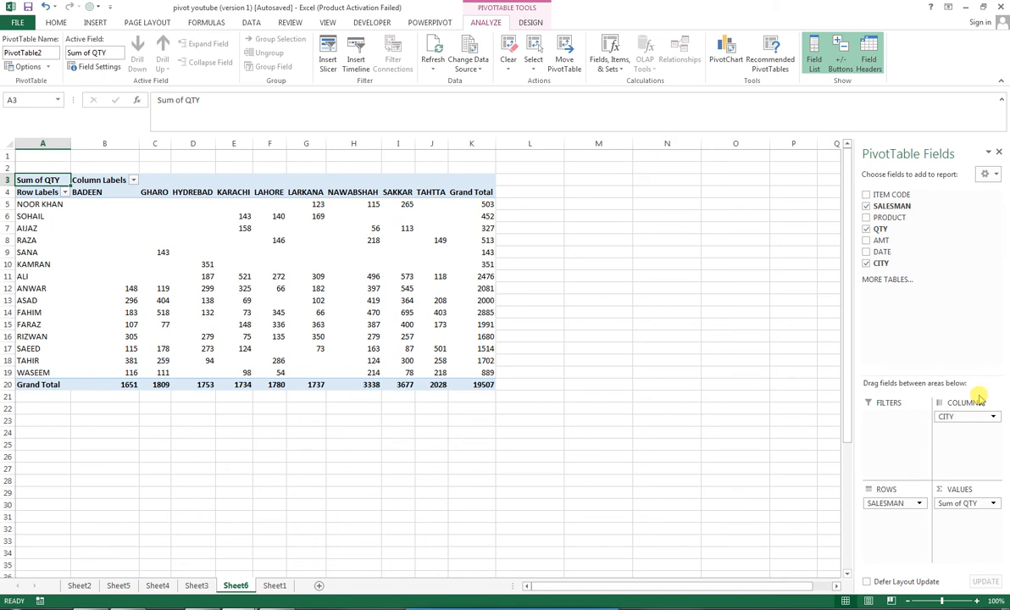
{"action": "left_click_drag", "start_coordinate": [965, 412], "coordinate": [892, 520]}
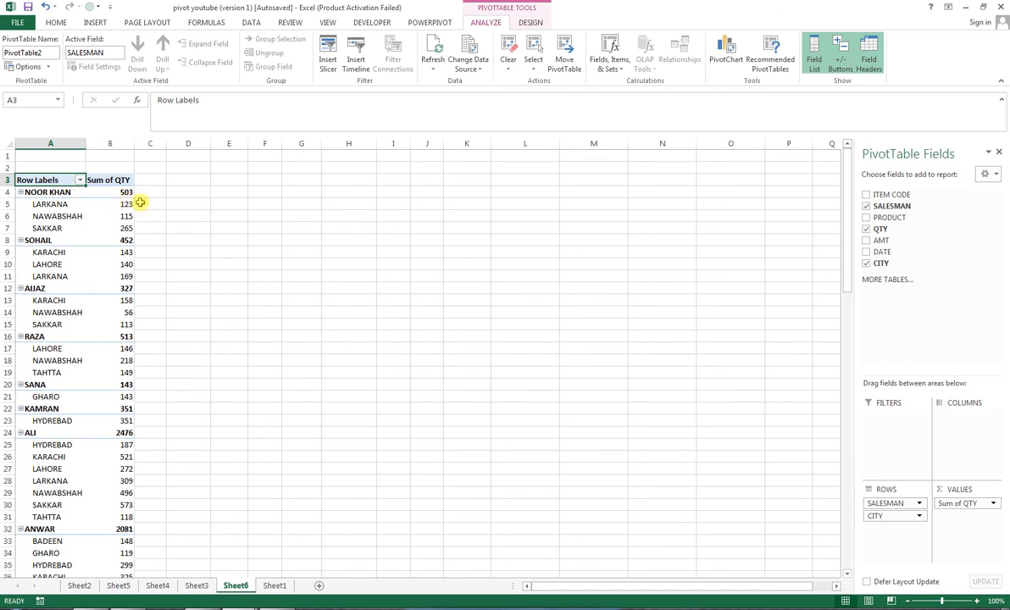
Enable the Classic PivotTable layout in the pivot table's display options
{"action": "left_click", "coordinate": [60, 204]}
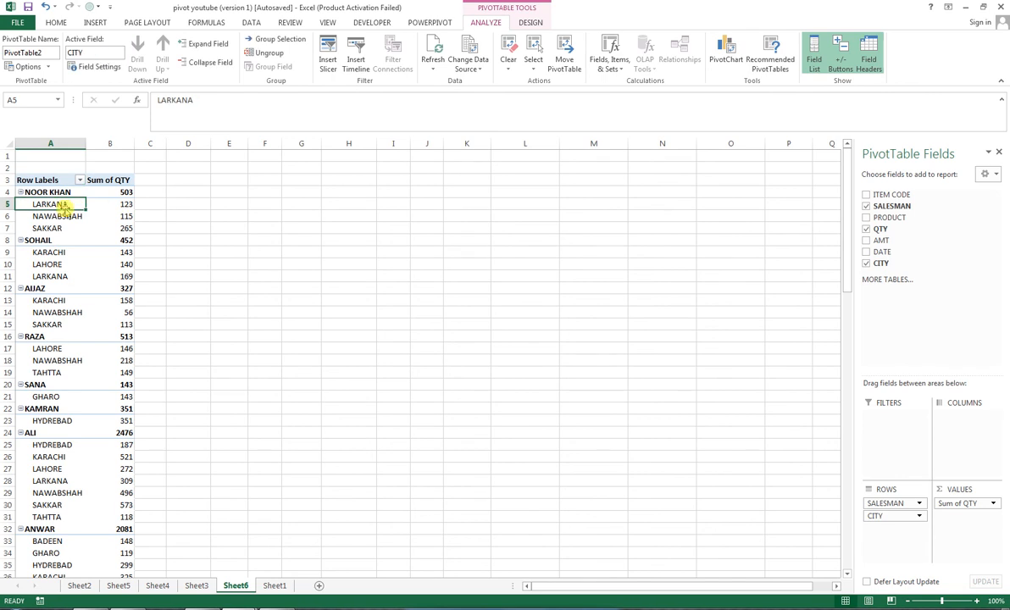
{"action": "right_click", "coordinate": [71, 204]}
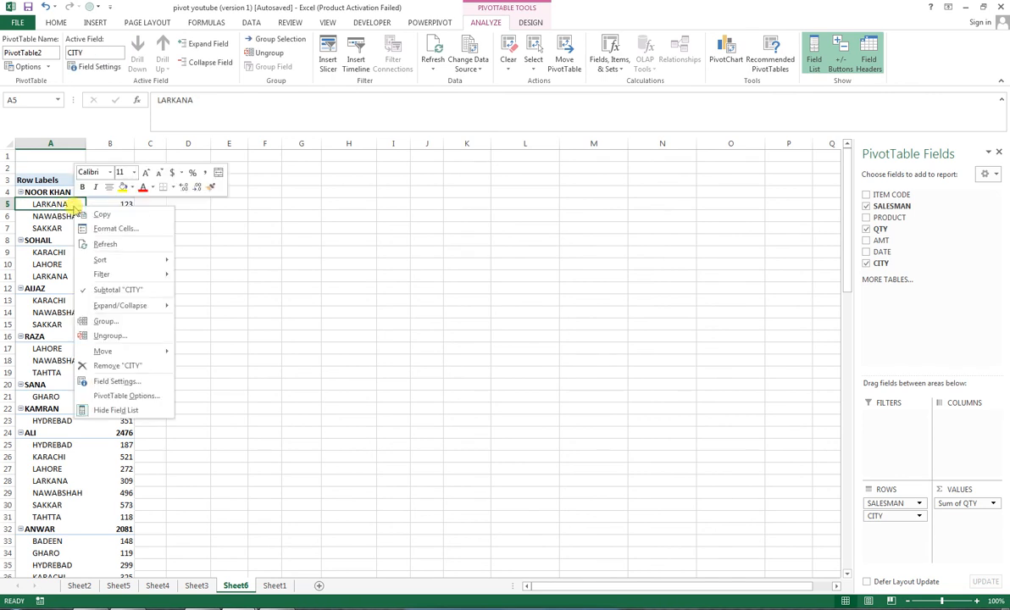
{"action": "left_click", "coordinate": [144, 402]}
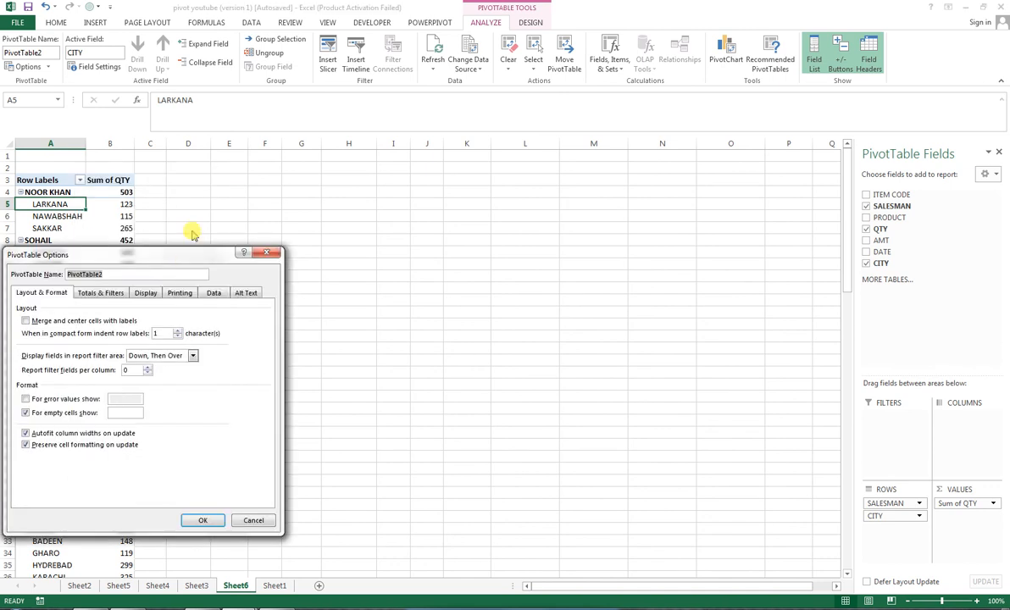
{"action": "left_click_drag", "start_coordinate": [188, 263], "coordinate": [360, 266]}
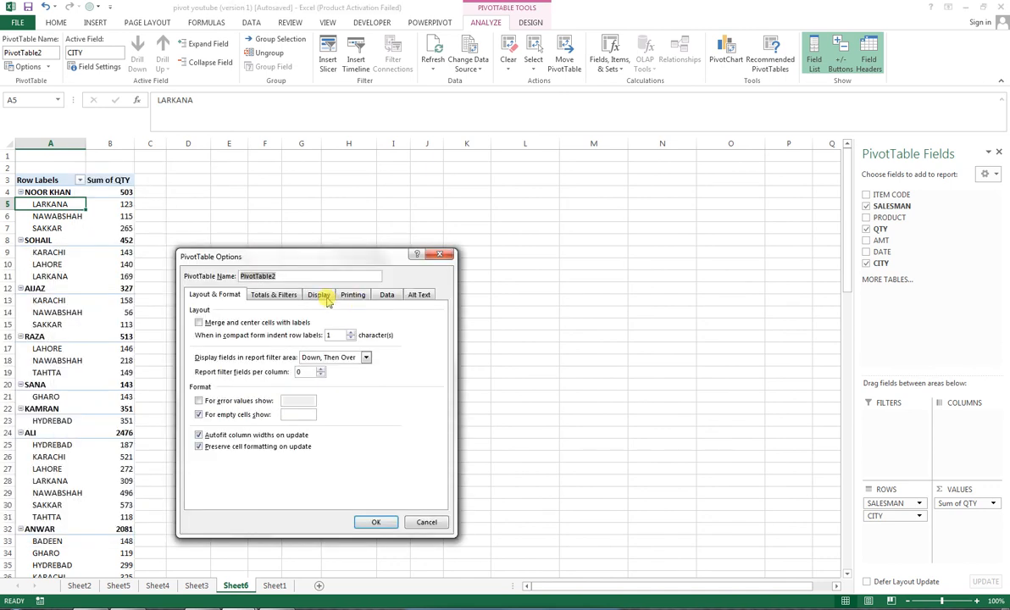
{"action": "left_click", "coordinate": [327, 300]}
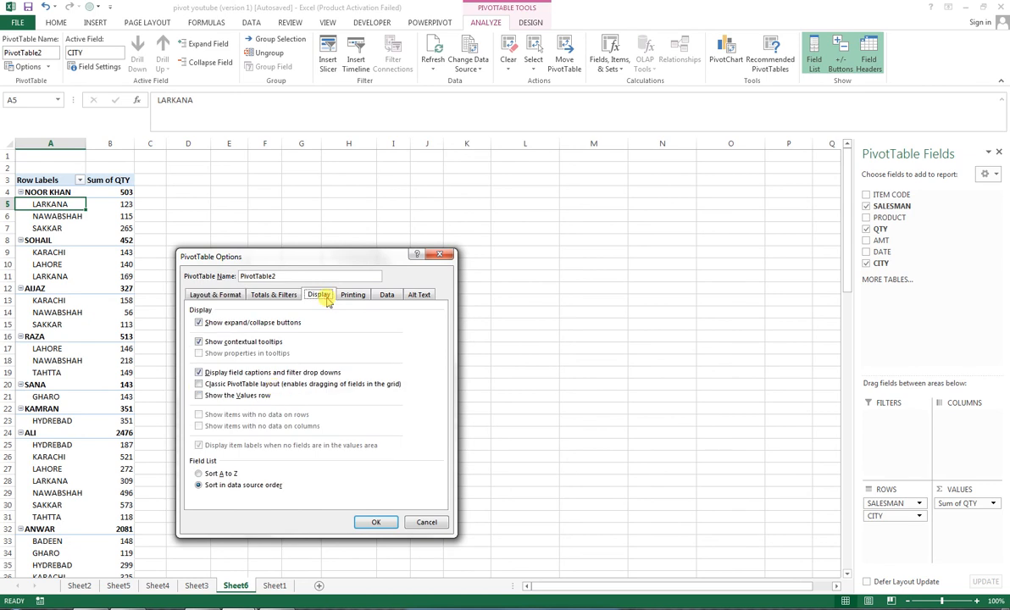
{"action": "left_click", "coordinate": [201, 384]}
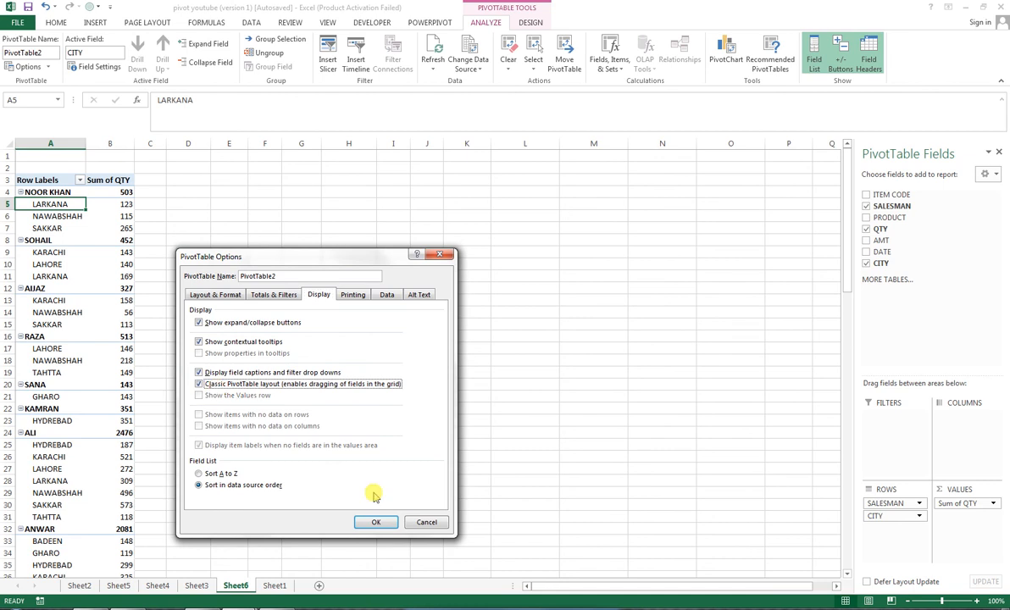
{"action": "left_click", "coordinate": [381, 522]}
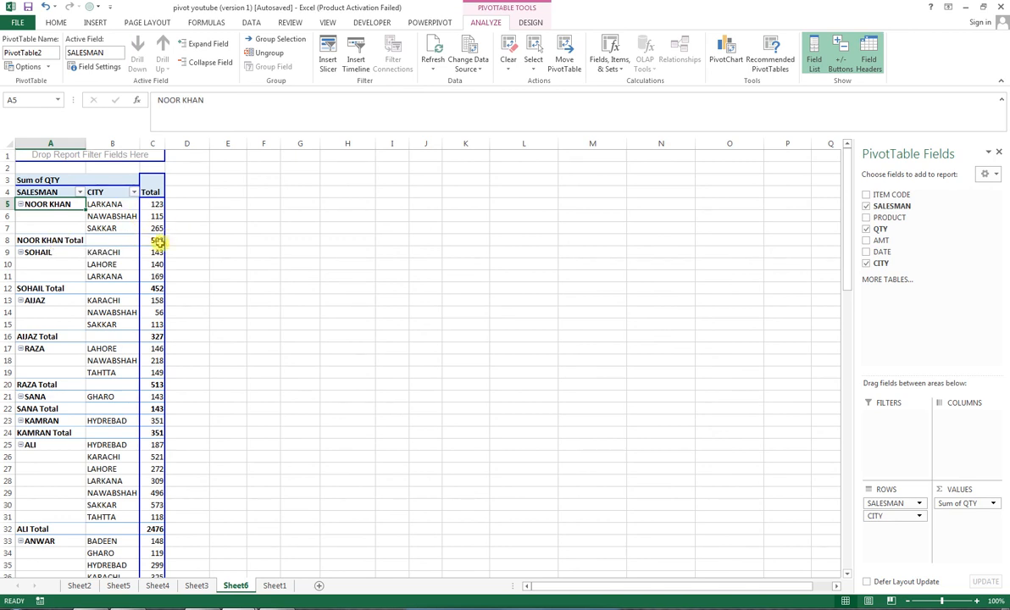
Turn off the SALESMAN subtotals in the pivot table
{"action": "left_click", "coordinate": [70, 241]}
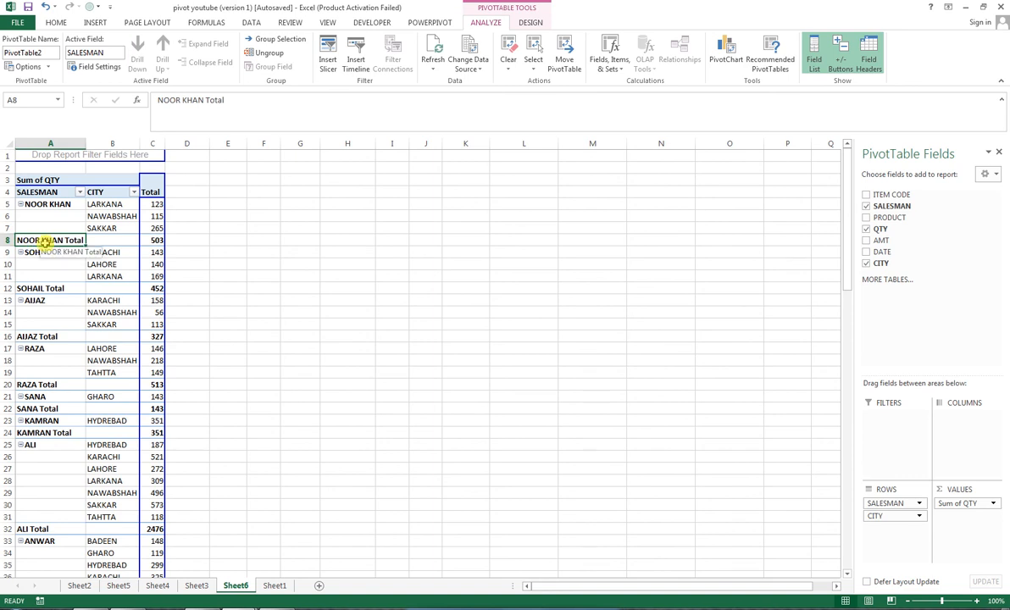
{"action": "right_click", "coordinate": [81, 243]}
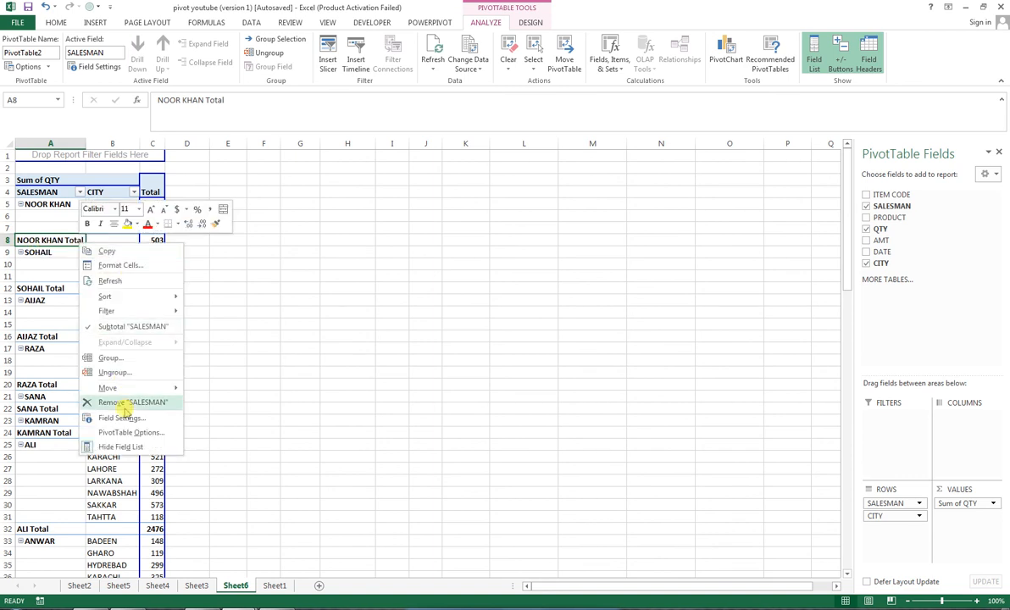
{"action": "left_click", "coordinate": [152, 328]}
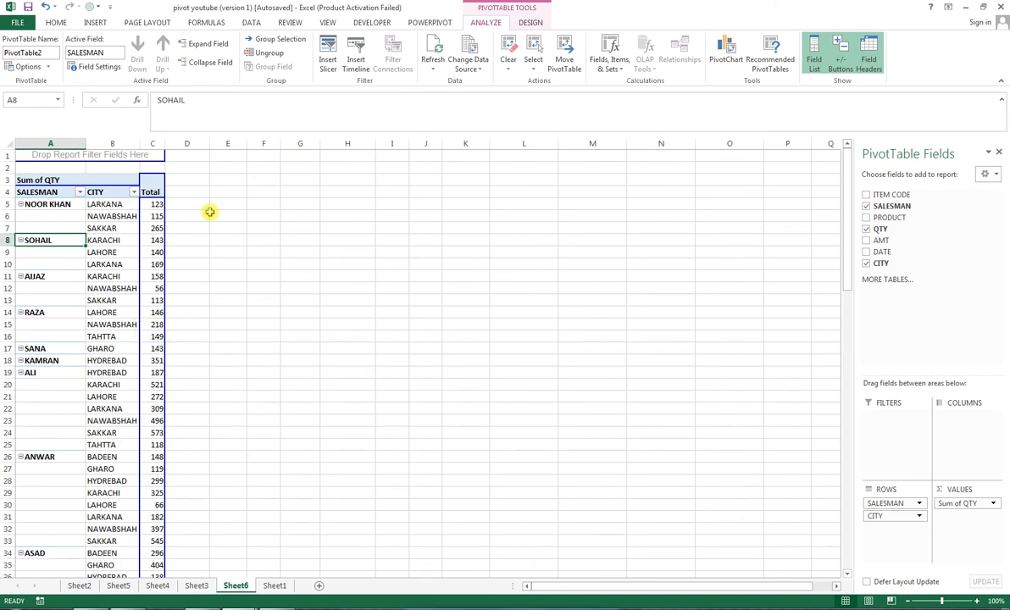
Sort the Sum of QTY values by city within each salesman from largest to smallest
{"action": "left_click", "coordinate": [151, 206]}
{"action": "left_click", "coordinate": [156, 228]}
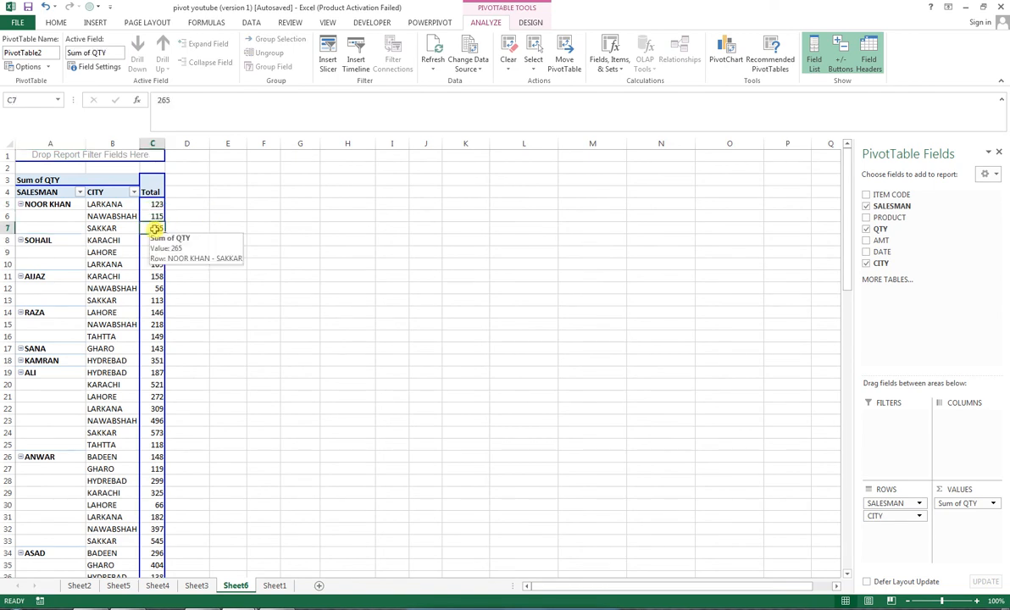
{"action": "right_click", "coordinate": [156, 228]}
{"action": "mouse_move", "coordinate": [246, 298]}
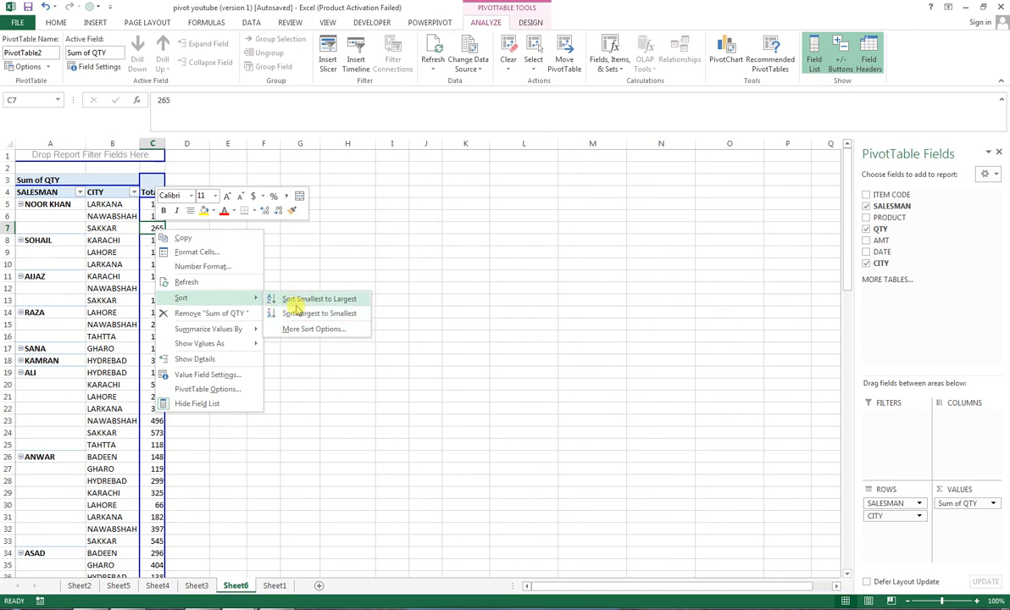
{"action": "left_click", "coordinate": [300, 314]}
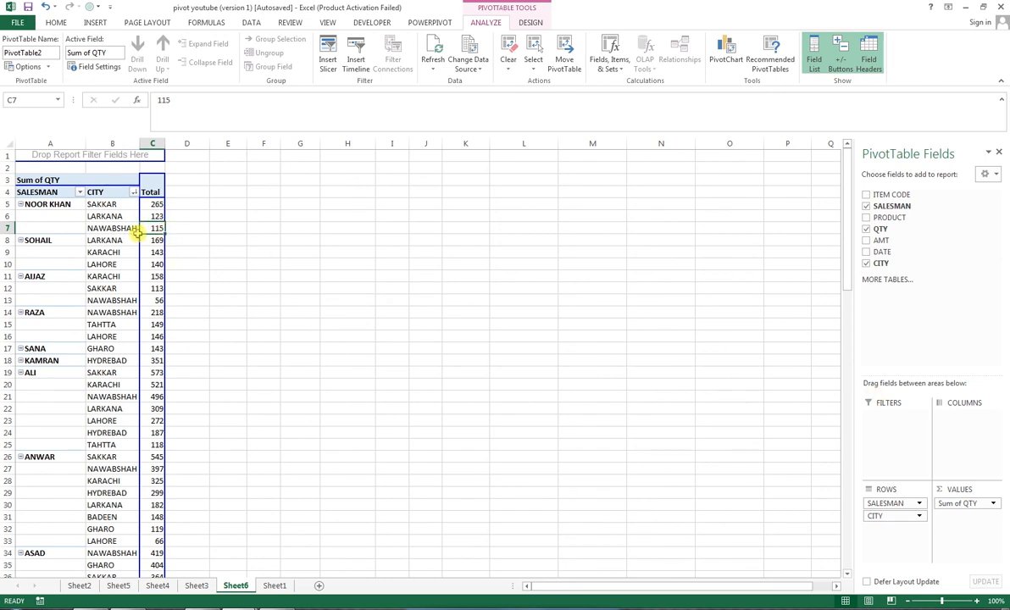
Add the PRODUCT field to the pivot table as a report filter
{"action": "left_click", "coordinate": [113, 228]}
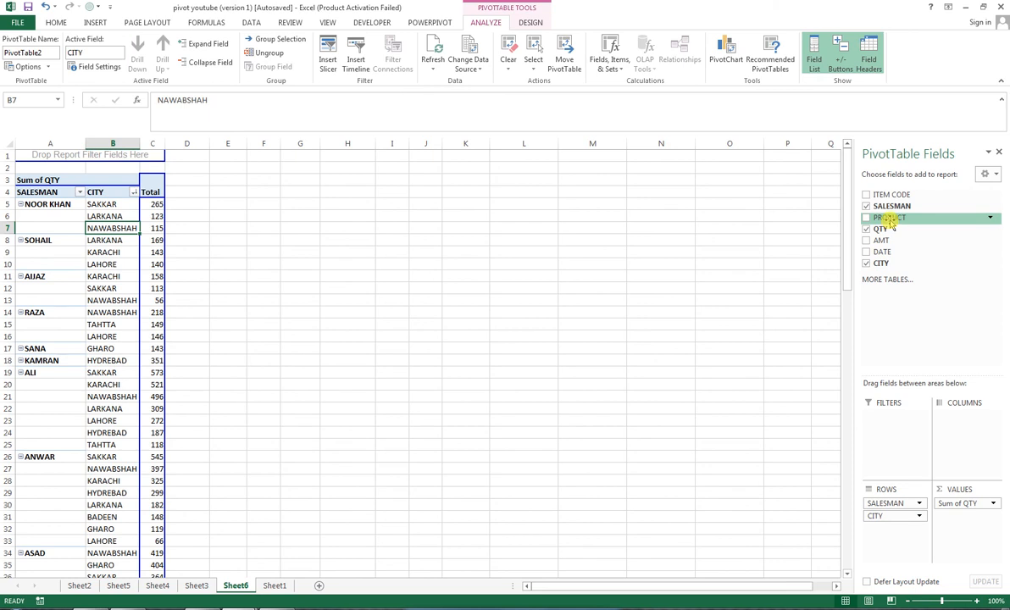
{"action": "left_click_drag", "start_coordinate": [890, 218], "coordinate": [881, 419]}
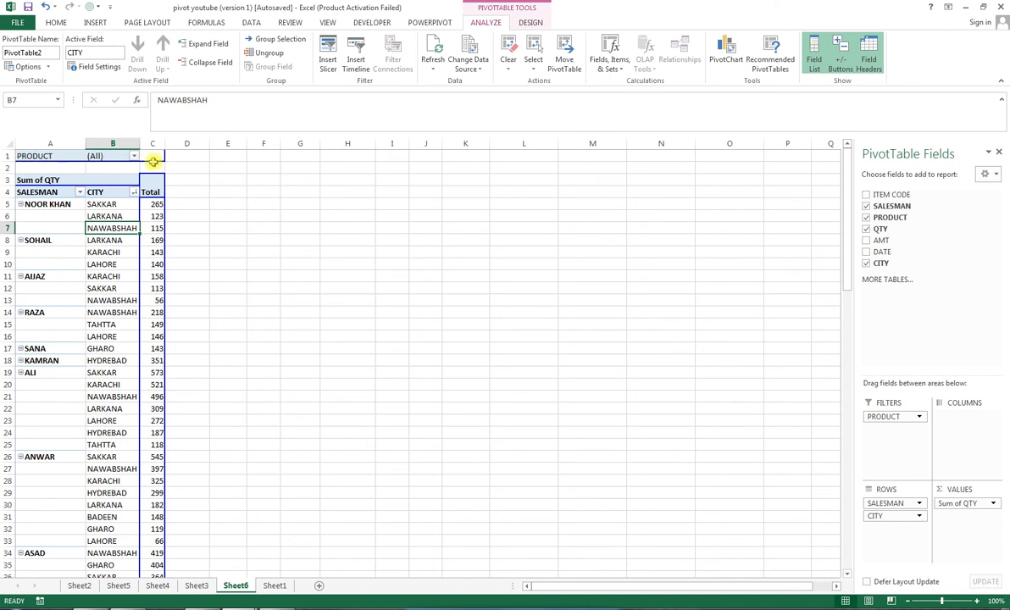
Filter the pivot table to the NOKIA product, and reset the PRODUCT filter to all items
{"action": "left_click", "coordinate": [135, 157]}
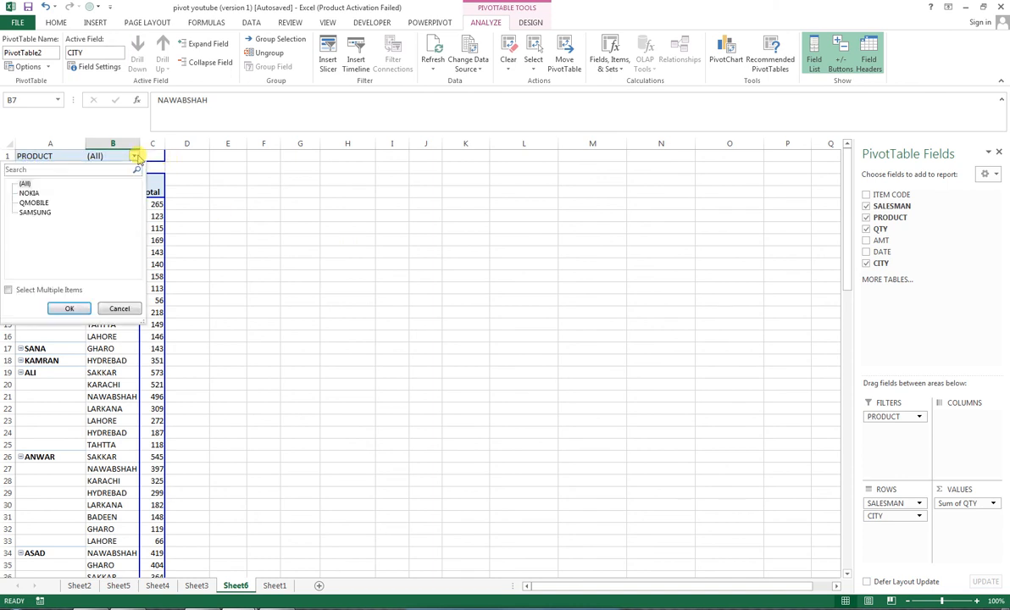
{"action": "left_click", "coordinate": [29, 193]}
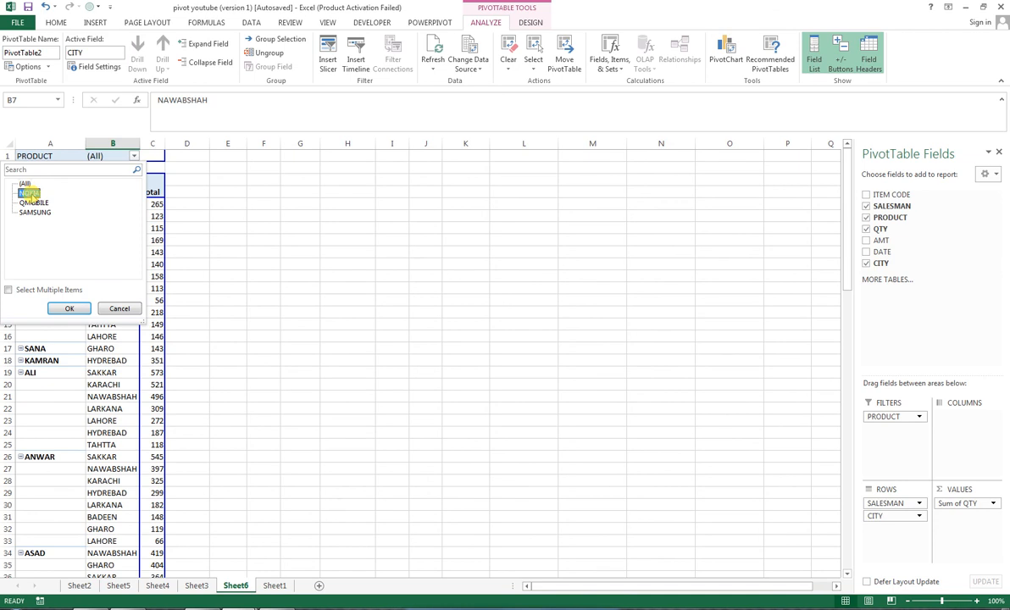
{"action": "left_click", "coordinate": [74, 309]}
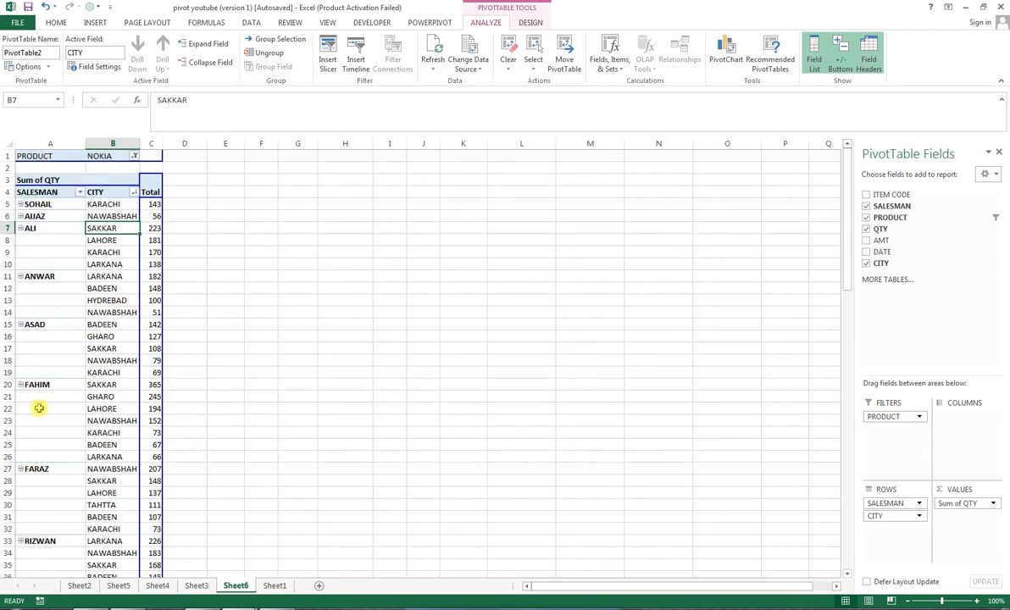
{"action": "left_click", "coordinate": [134, 157]}
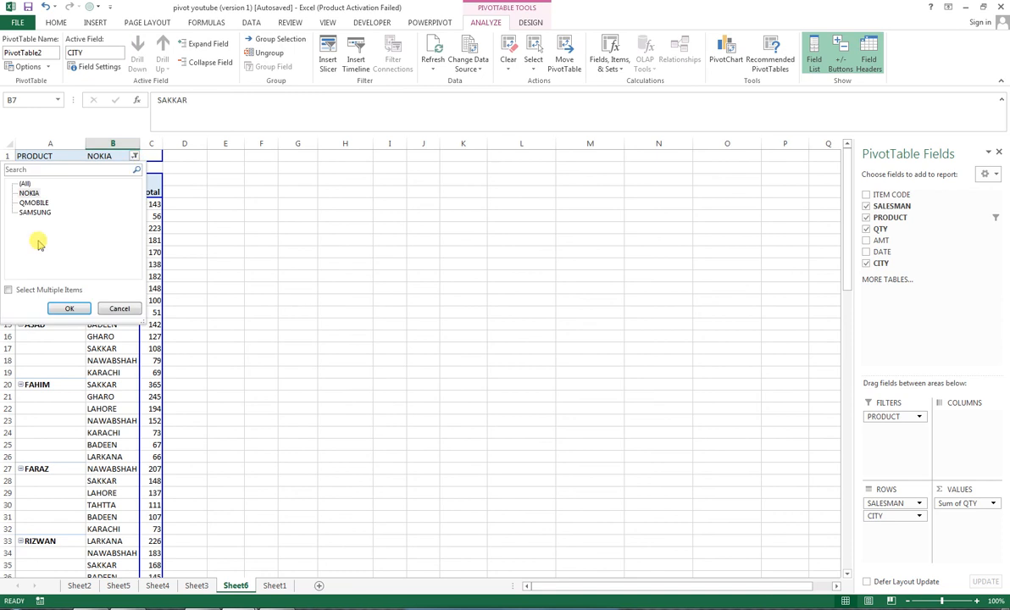
{"action": "left_click", "coordinate": [25, 184]}
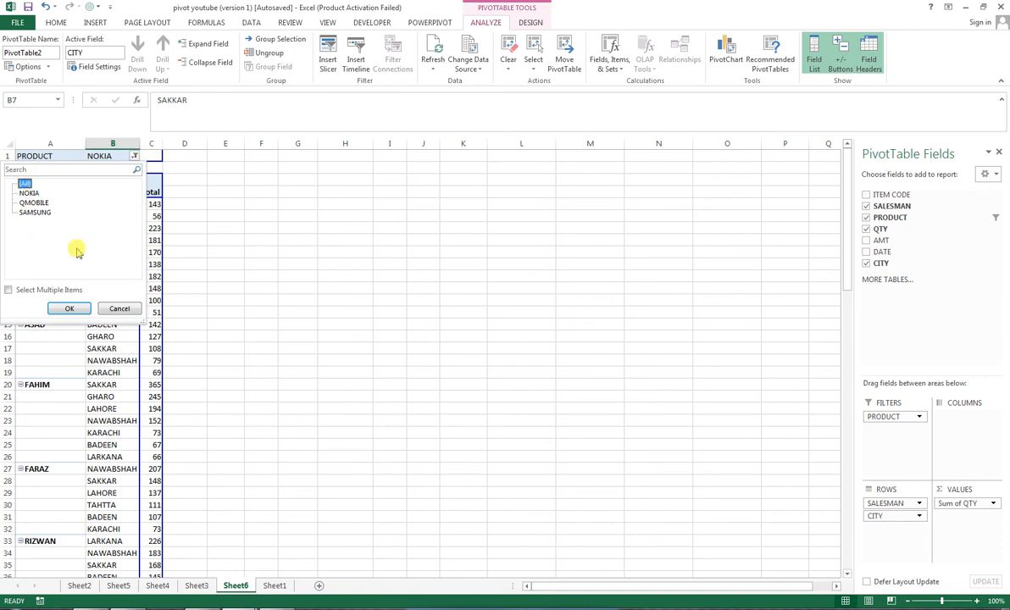
{"action": "left_click", "coordinate": [74, 308]}
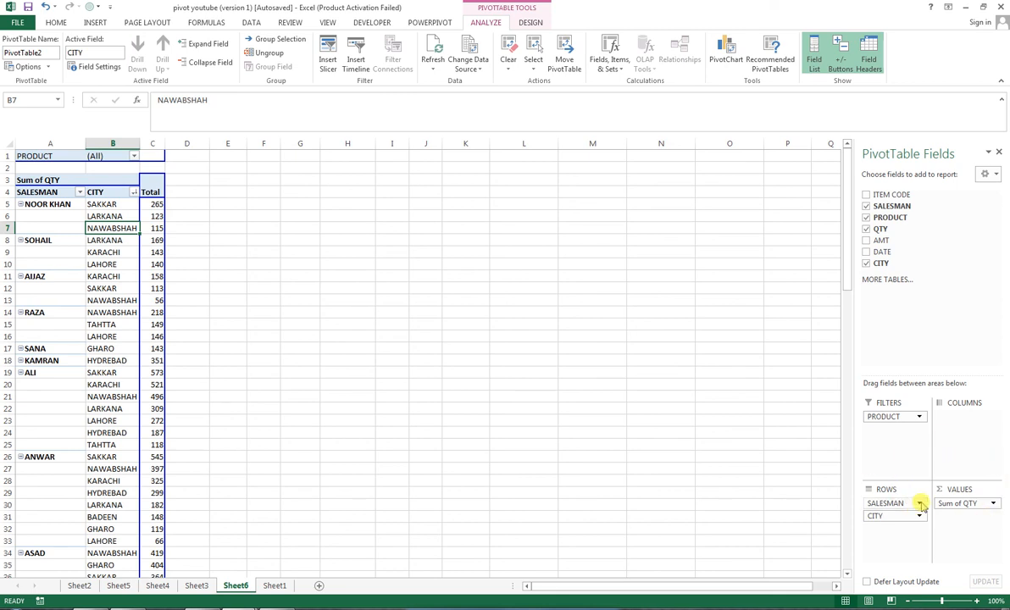
Move the CITY field from the pivot table's rows to its columns
{"action": "left_click_drag", "start_coordinate": [885, 517], "coordinate": [973, 450]}
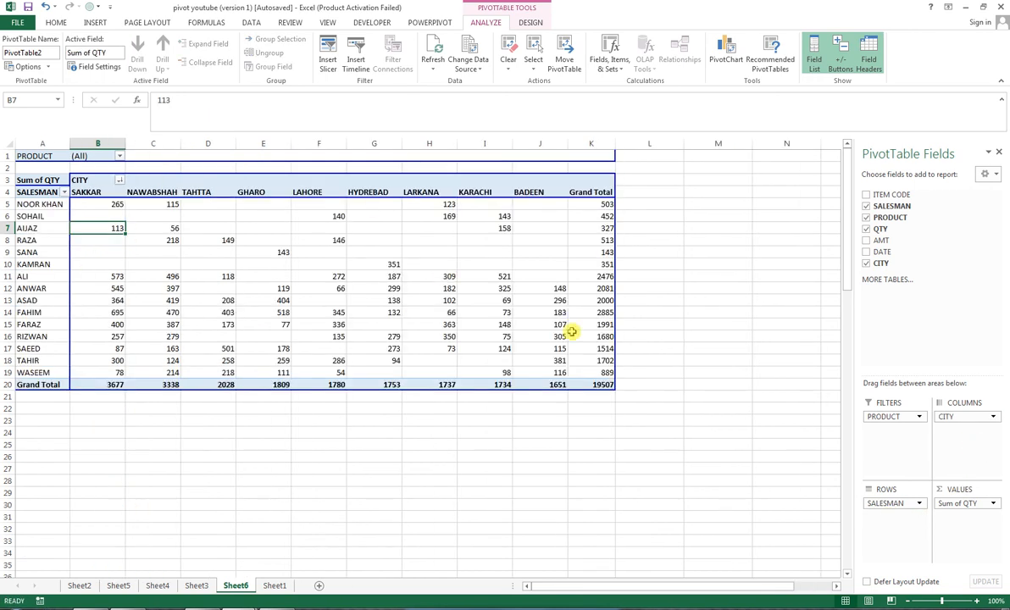